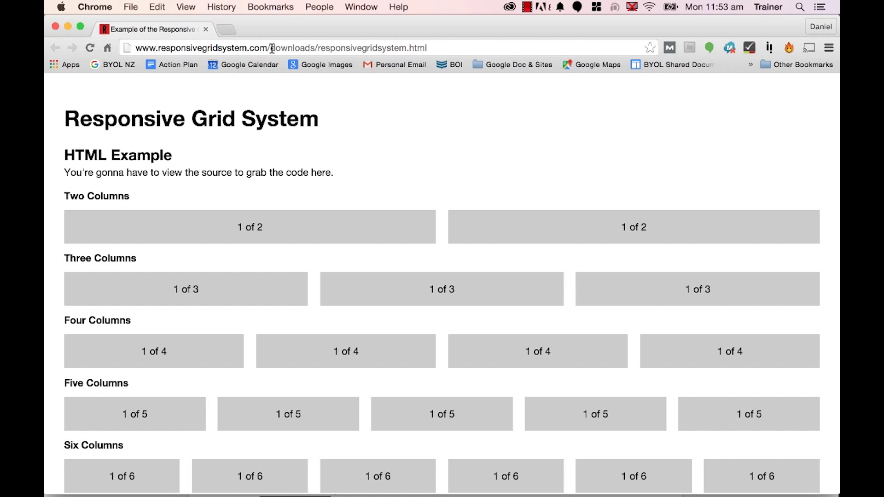
Highlight the site's domain in the address bar, then scroll through the column example rows
drag(271, 48, 102, 50)
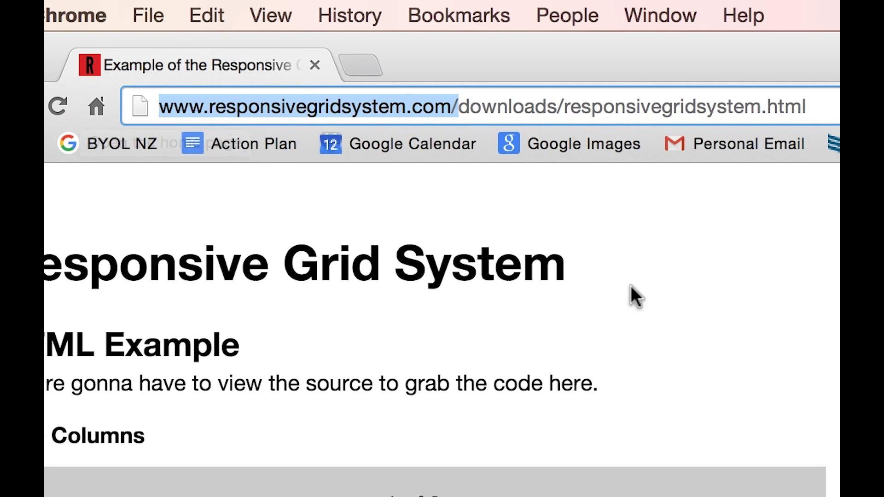
click(629, 308)
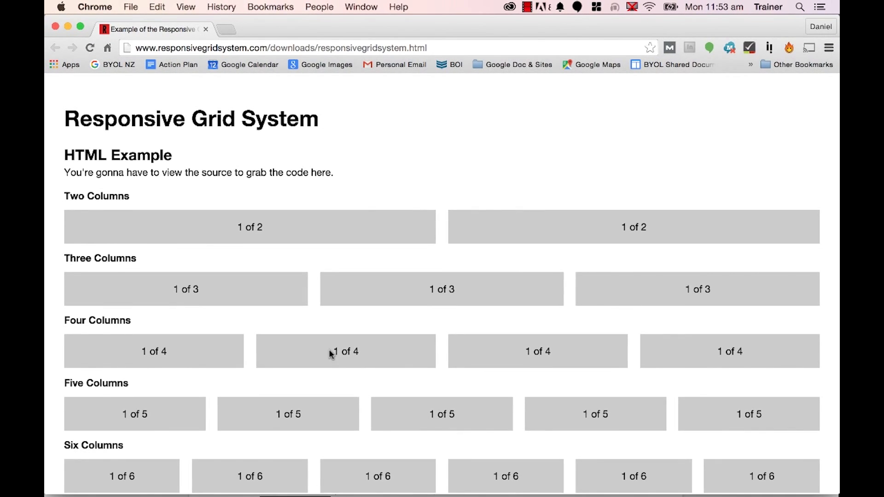
scroll(329, 349, down, 10)
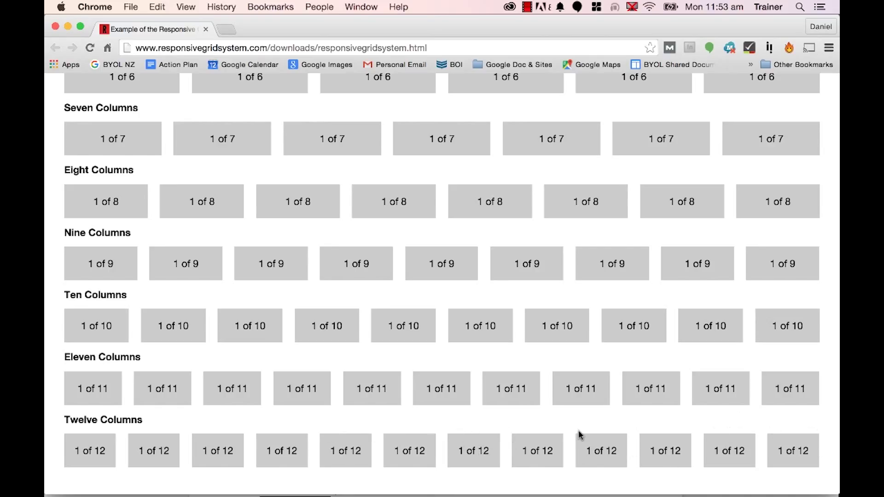
scroll(579, 432, up, 10)
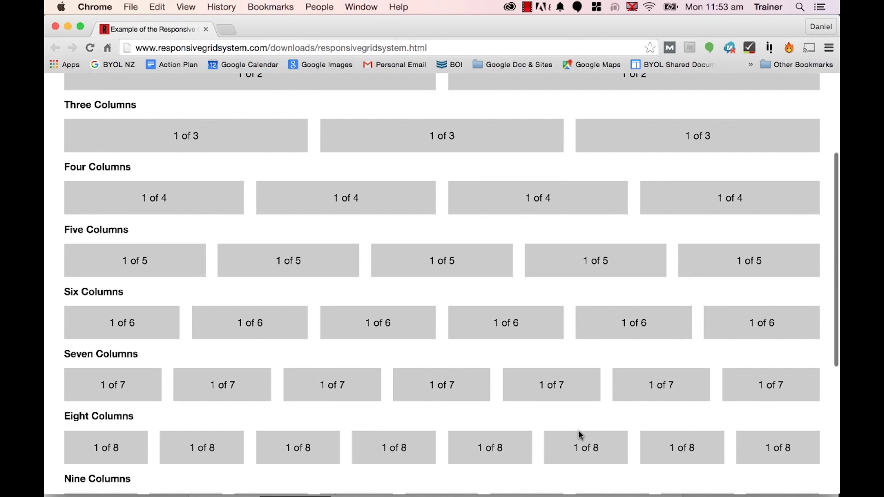
scroll(579, 432, down, 2)
scroll(477, 207, up, 2)
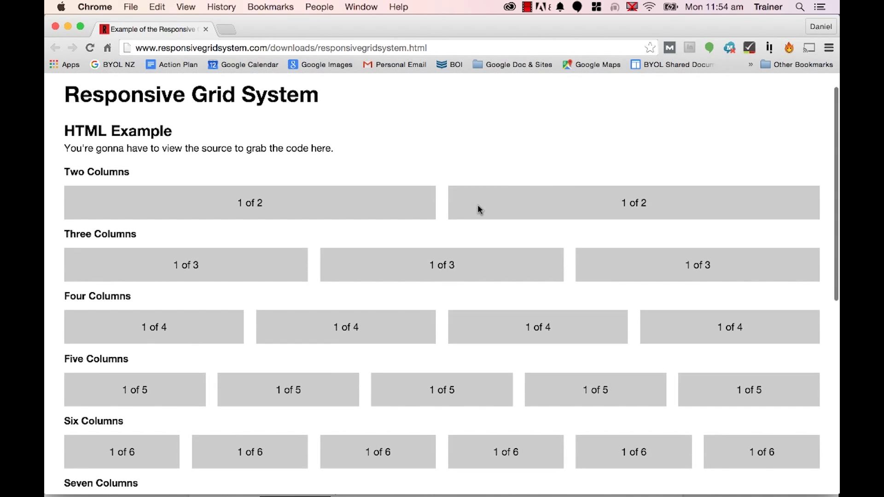
scroll(478, 208, down, 10)
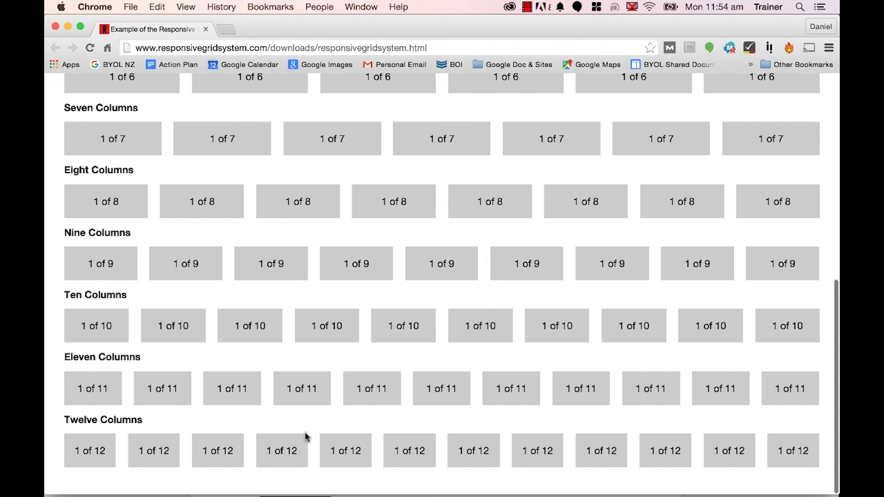
scroll(304, 436, up, 10)
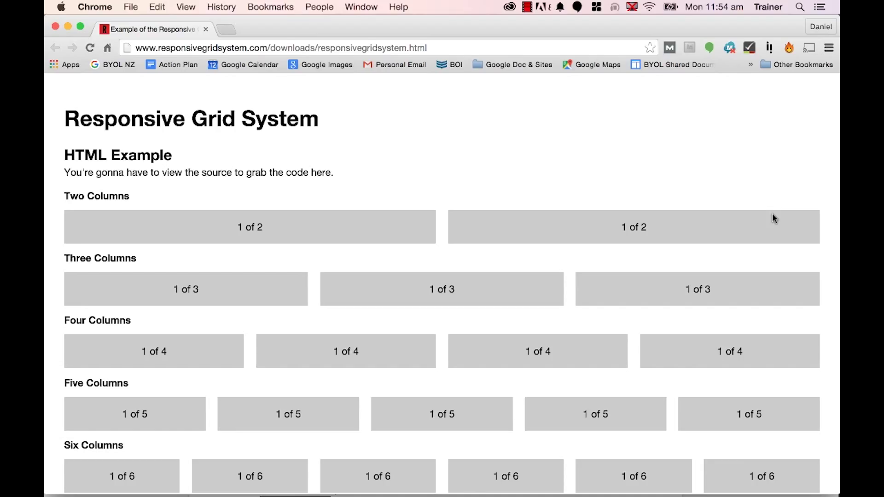
scroll(773, 214, down, 2)
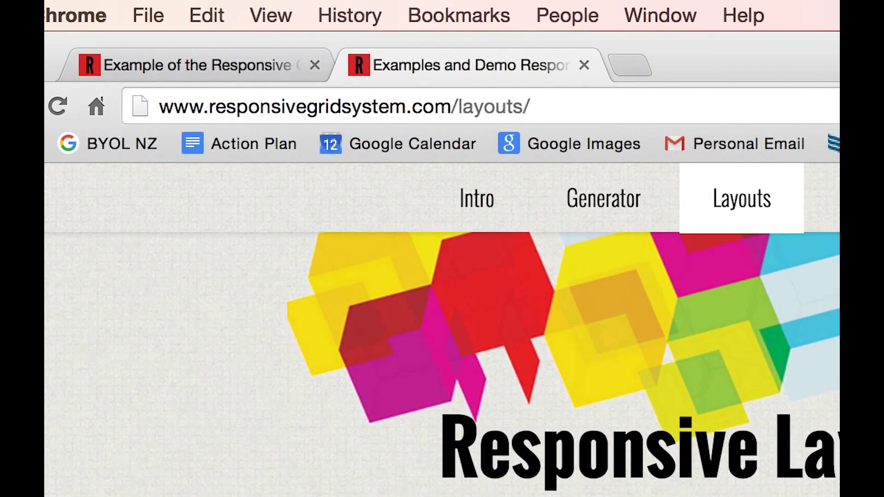
scroll(442, 364, down, 10)
scroll(442, 363, up, 9)
scroll(212, 259, down, 10)
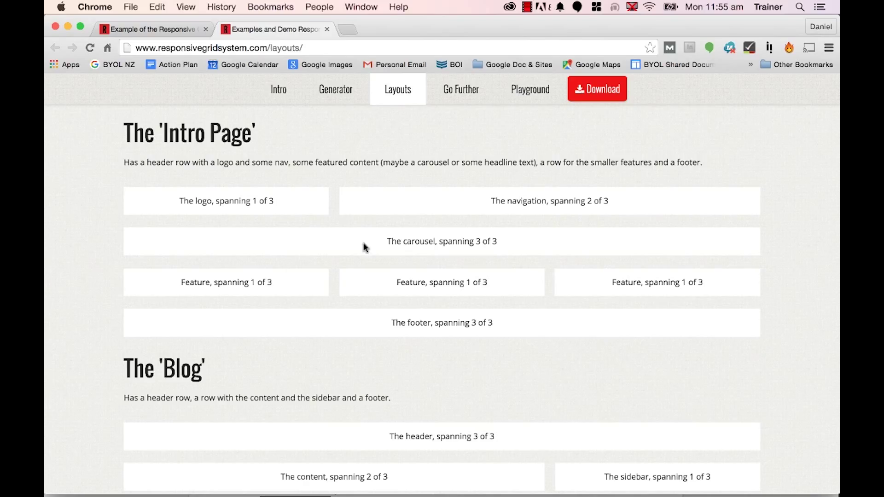
double_click(402, 242)
click(278, 267)
scroll(549, 327, down, 10)
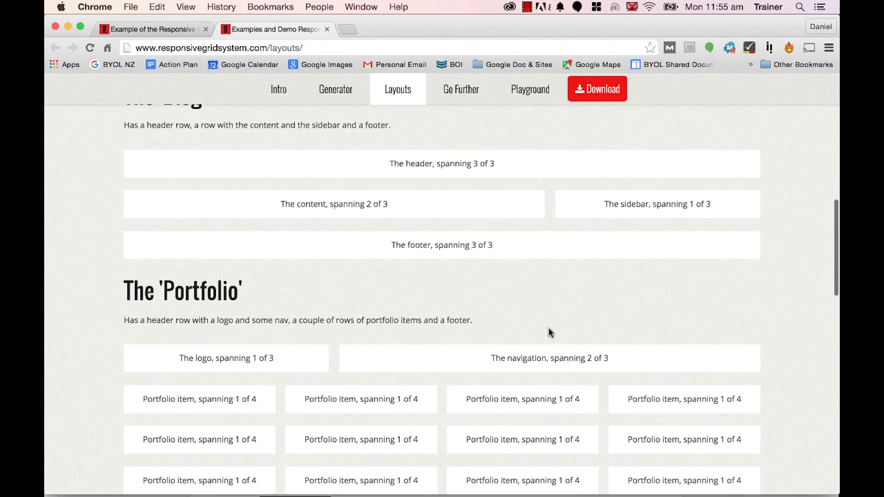
scroll(549, 328, down, 3)
scroll(449, 406, down, 5)
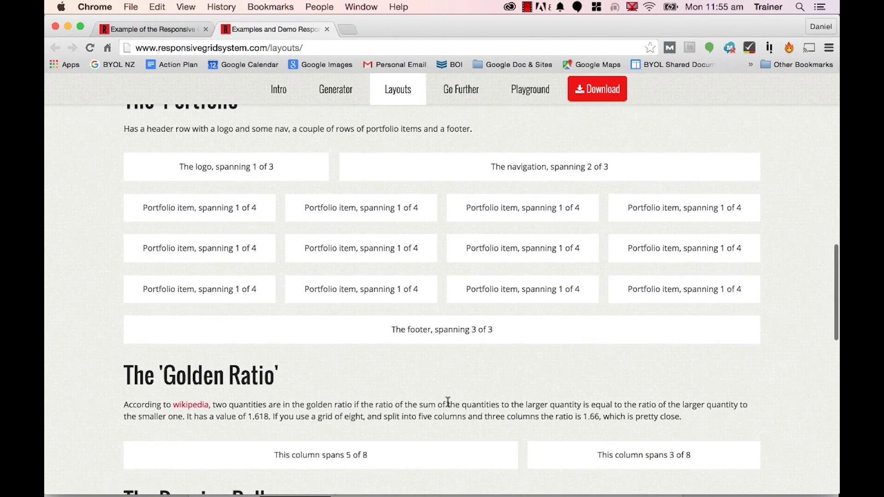
scroll(448, 403, down, 3)
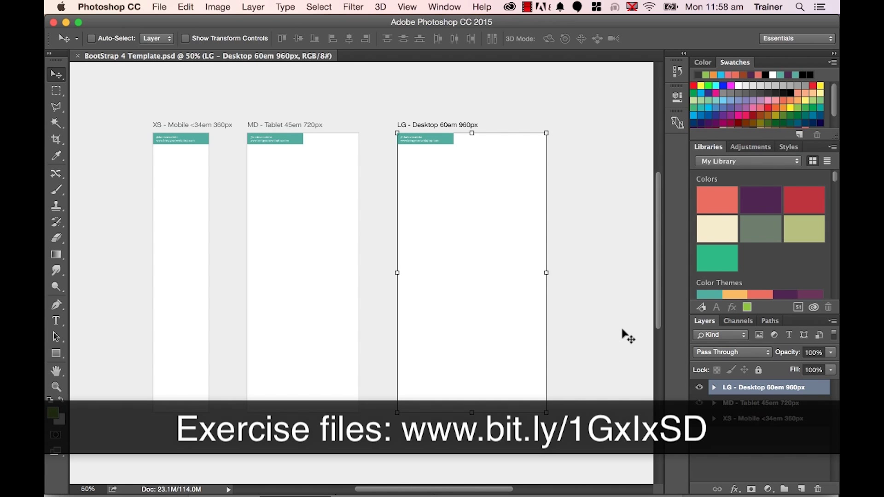
Turn on guides with View > Show > Guides so the desktop, tablet and mobile artboards display them
click(407, 7)
mouse_move(459, 219)
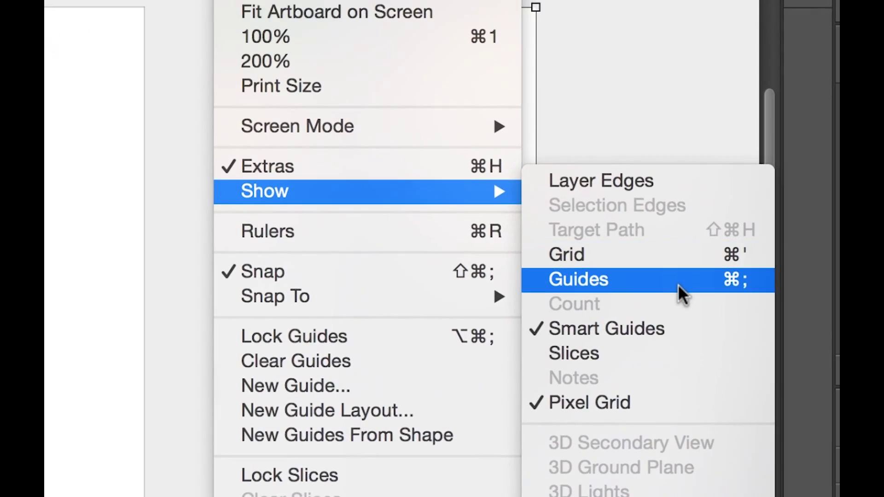
click(608, 263)
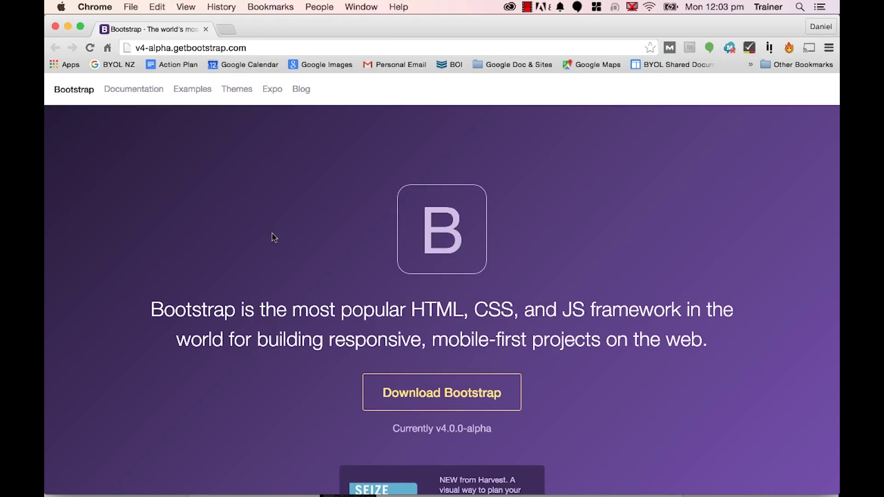
Check the getbootstrap.com v4-alpha address and open the Bootstrap Getting Started documentation
drag(175, 50, 281, 52)
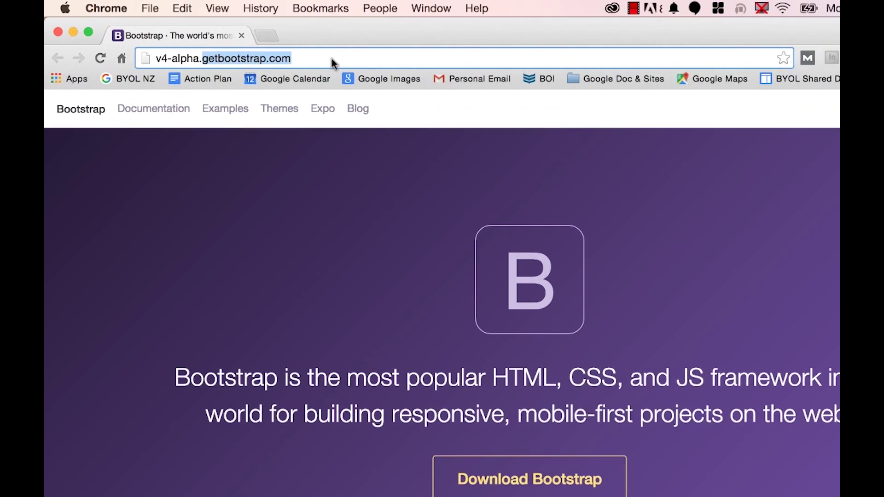
drag(155, 58, 199, 59)
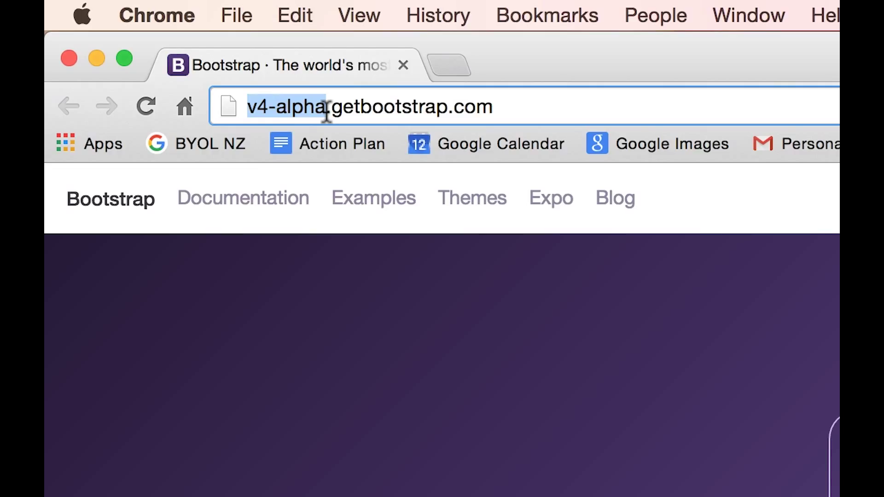
click(270, 199)
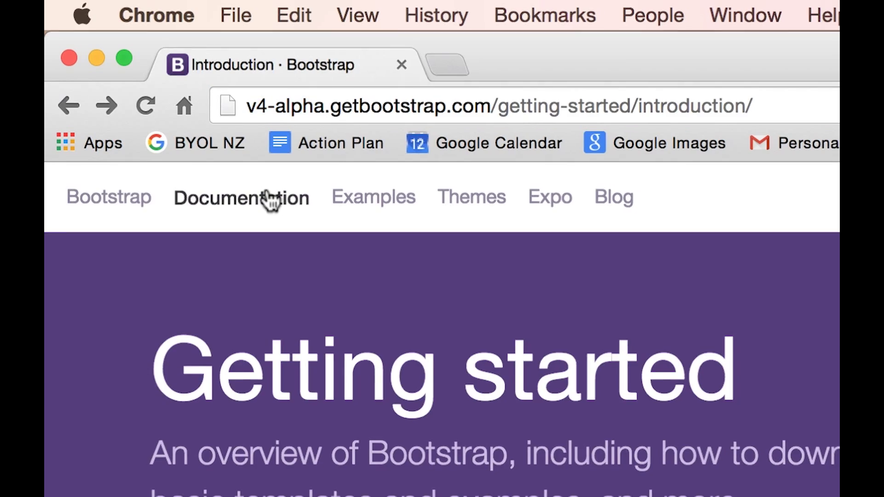
scroll(568, 371, down, 5)
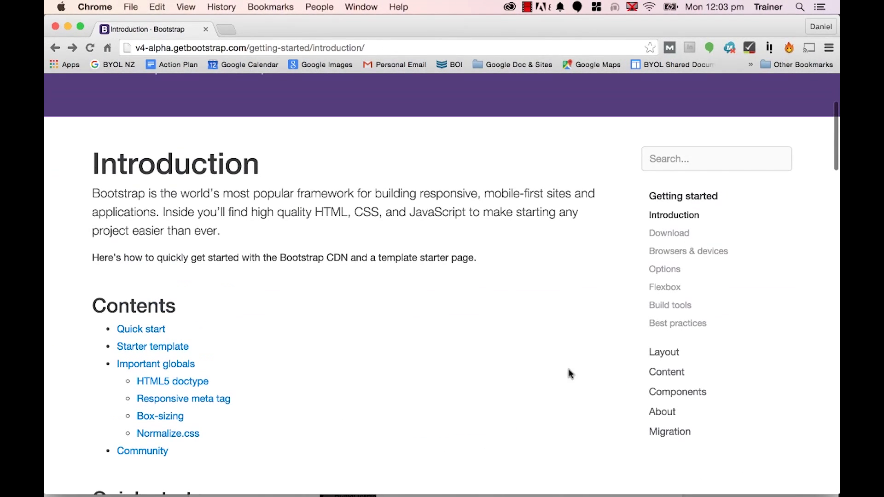
Open Layout > Grid in the docs and scroll down to the Grid options table
click(677, 358)
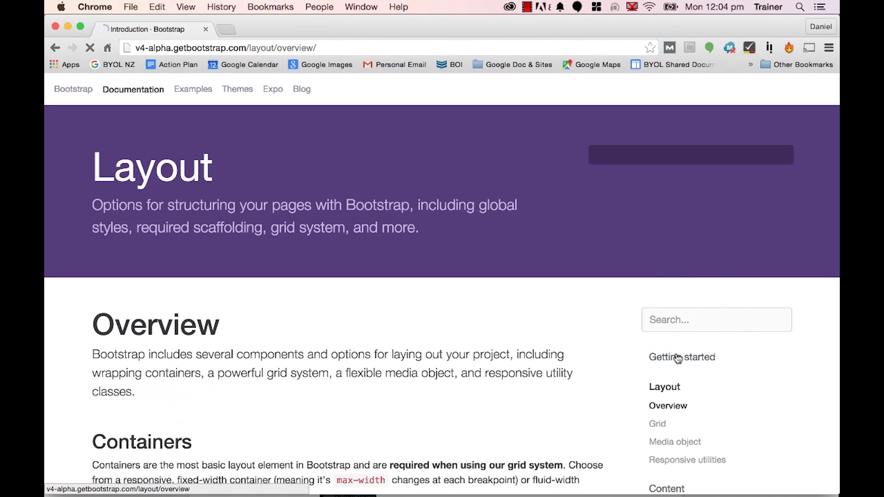
click(658, 425)
scroll(543, 423, down, 15)
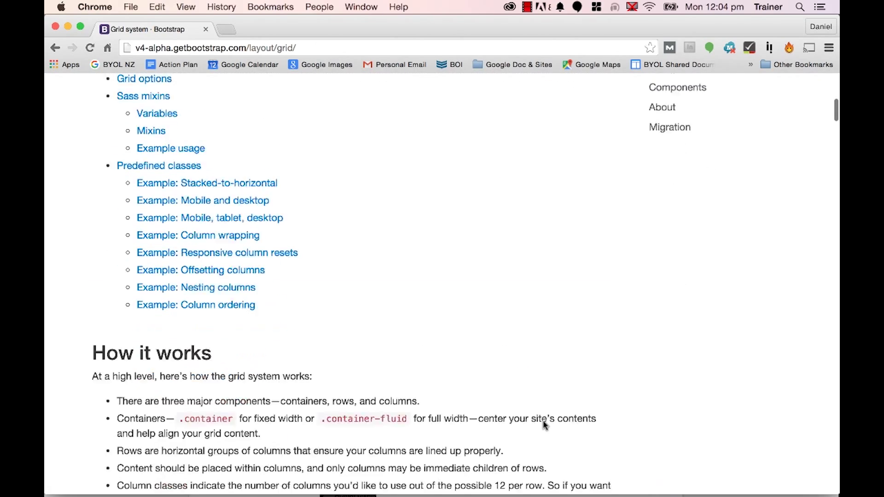
scroll(545, 426, down, 10)
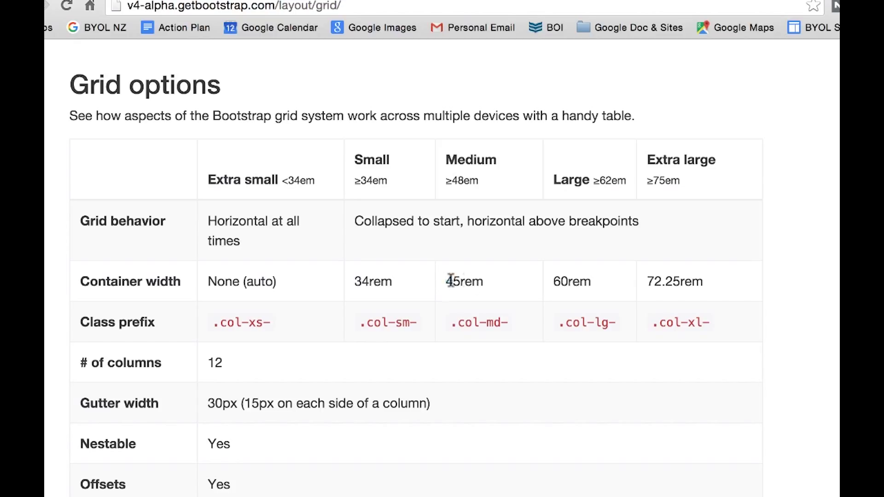
Highlight the 45rem Medium container width in the Grid options table, then switch back to Photoshop
mouse_move(451, 281)
mouse_down()
mouse_move(490, 281)
mouse_move(459, 281)
mouse_up()
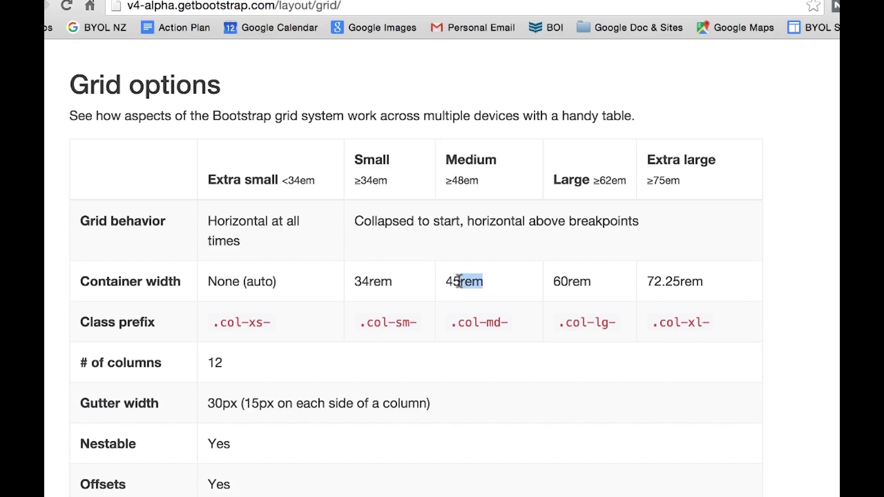
click(468, 281)
drag(446, 281, 462, 282)
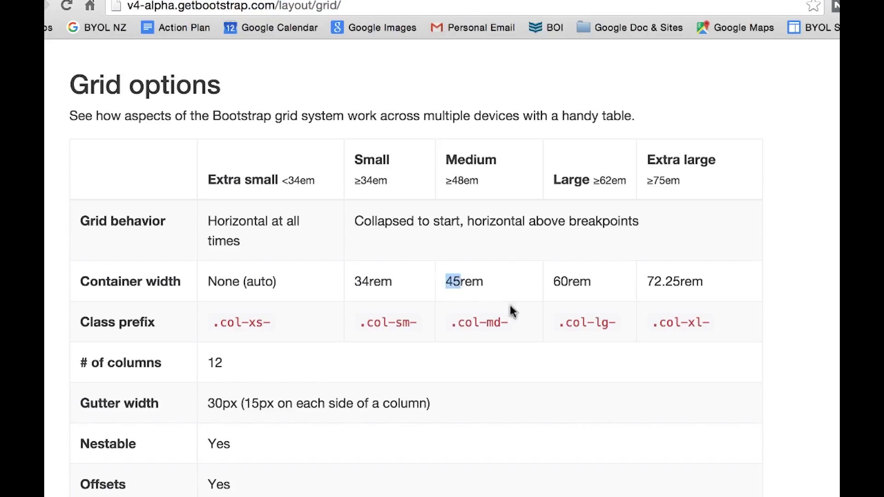
click(486, 282)
key(super+Tab)
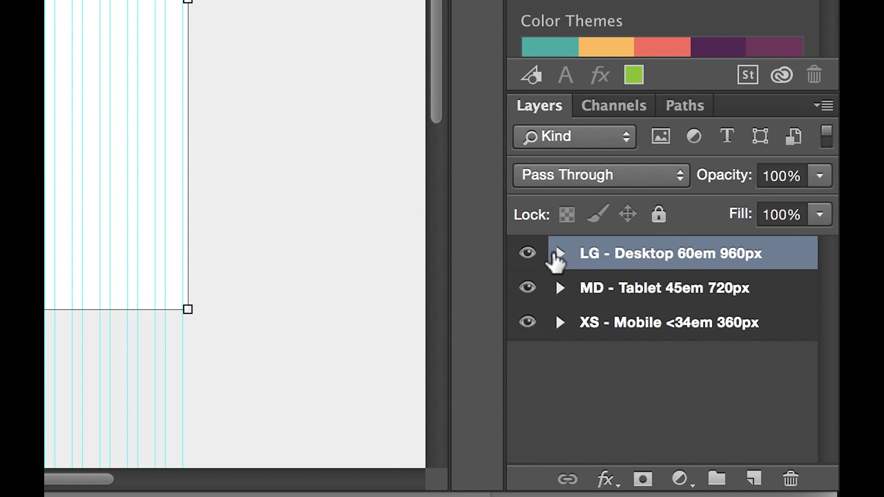
Expand the LG - Desktop 60em 960px artboard group and its Helpful Column Guides folder in Layers
click(559, 253)
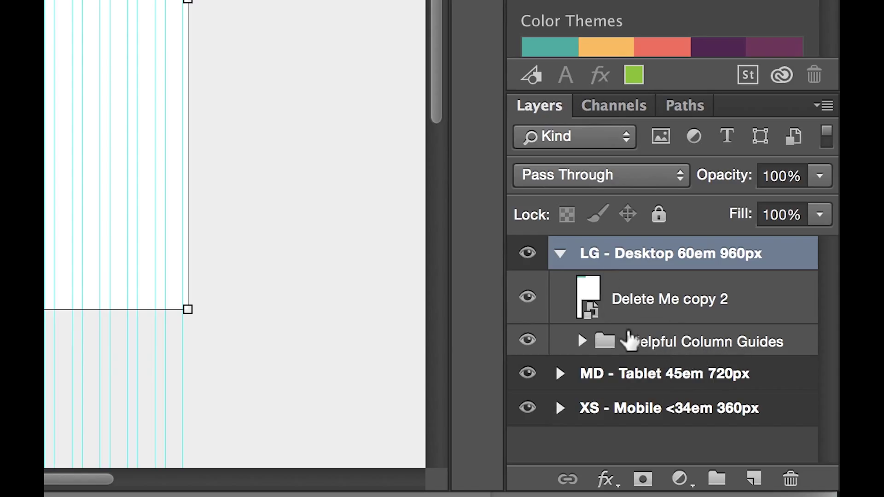
click(583, 342)
scroll(632, 345, down, 4)
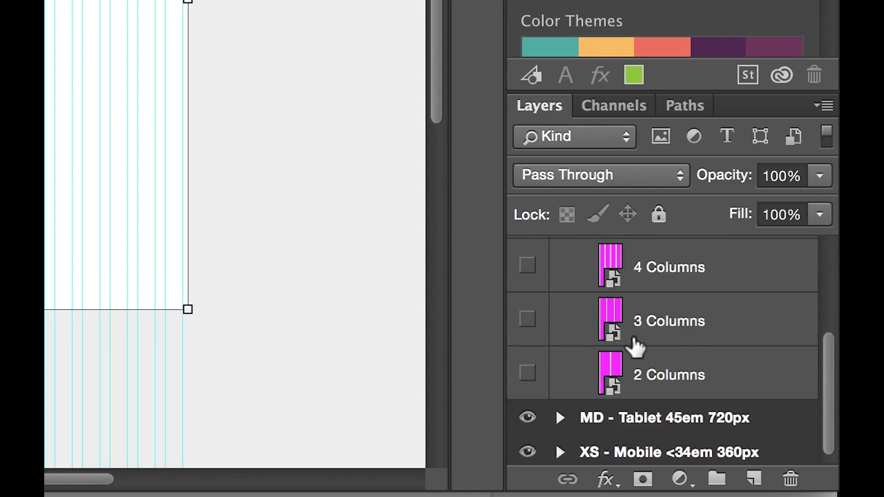
scroll(634, 346, up, 2)
scroll(695, 346, down, 1)
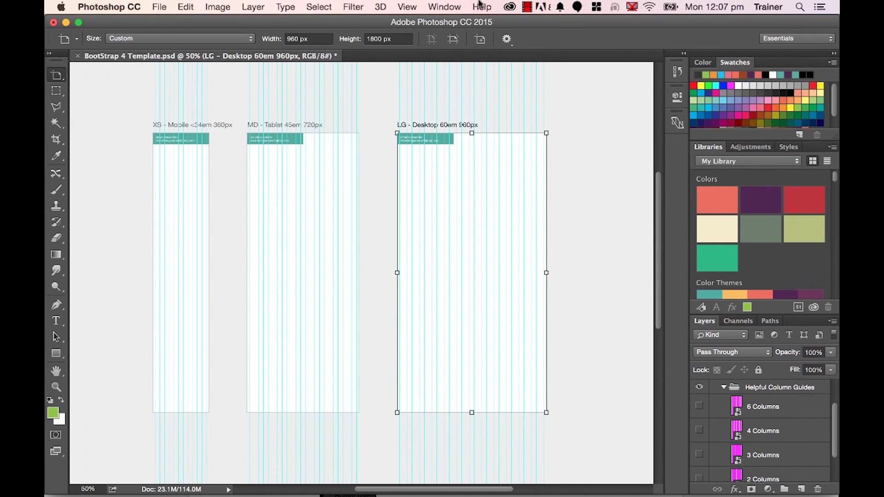
Hide the cyan column guides with View > Show > Guides
click(407, 6)
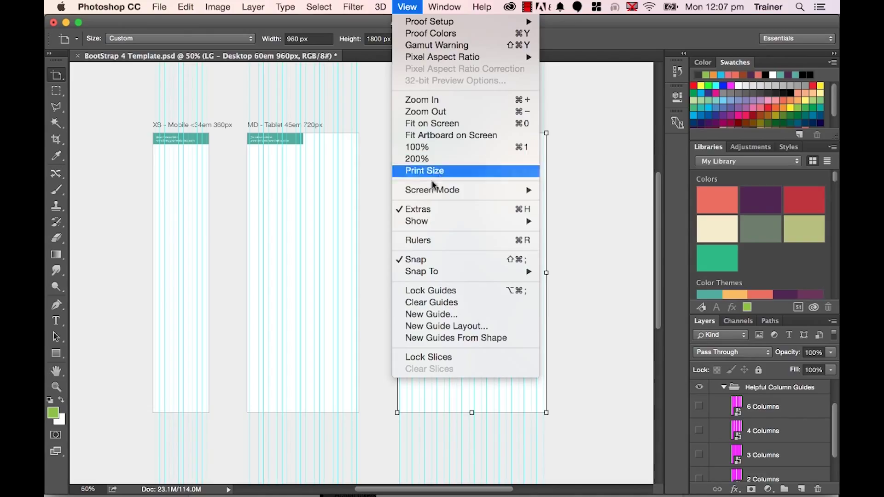
mouse_move(438, 223)
click(596, 263)
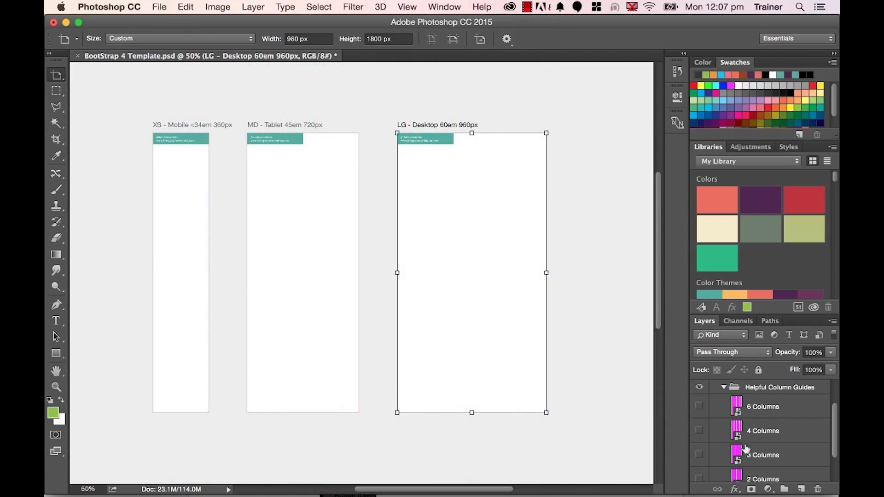
scroll(716, 445, down, 3)
scroll(716, 445, up, 1)
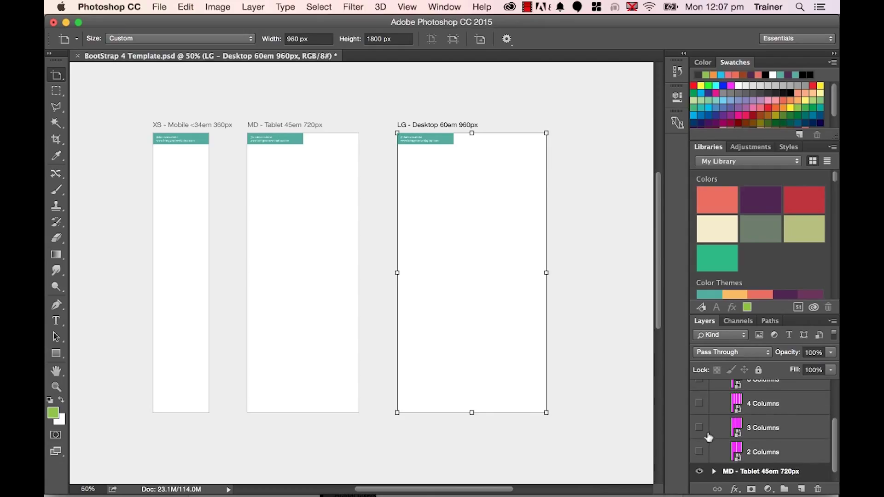
Show the 3 Columns overlay, test a marquee inside the first pink column, then swap to the 4 Columns overlay
click(700, 429)
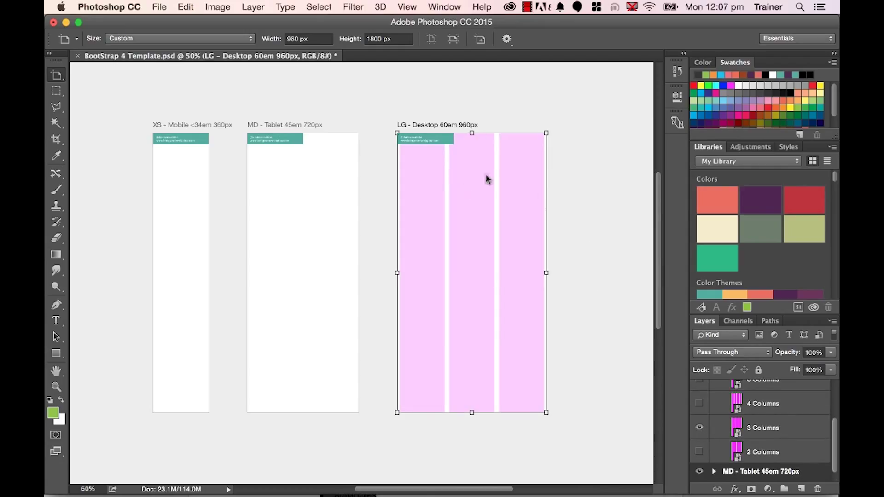
click(56, 91)
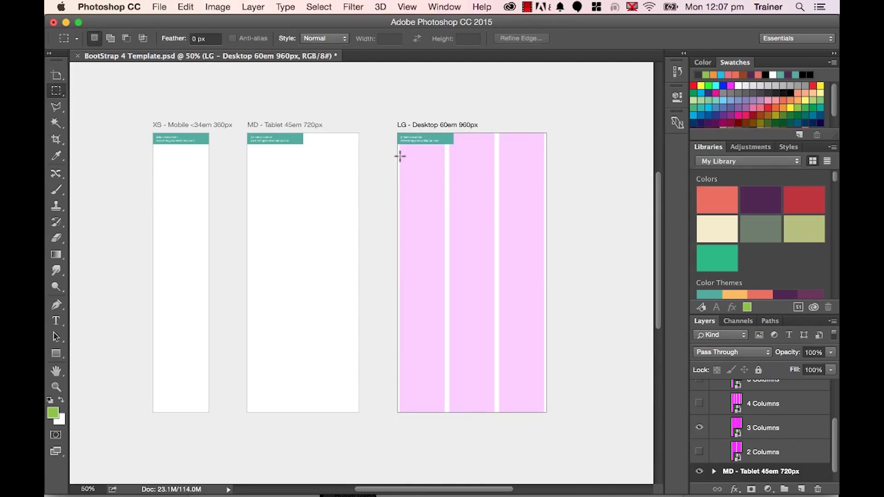
drag(401, 157, 445, 199)
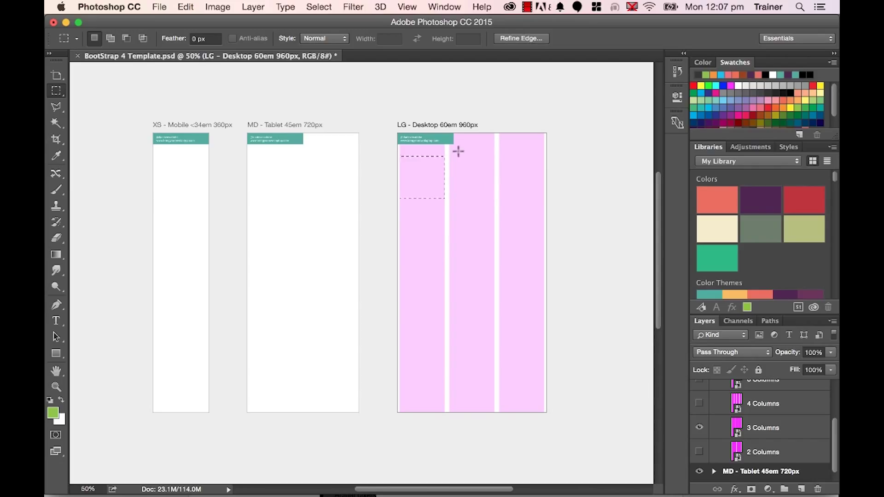
click(569, 170)
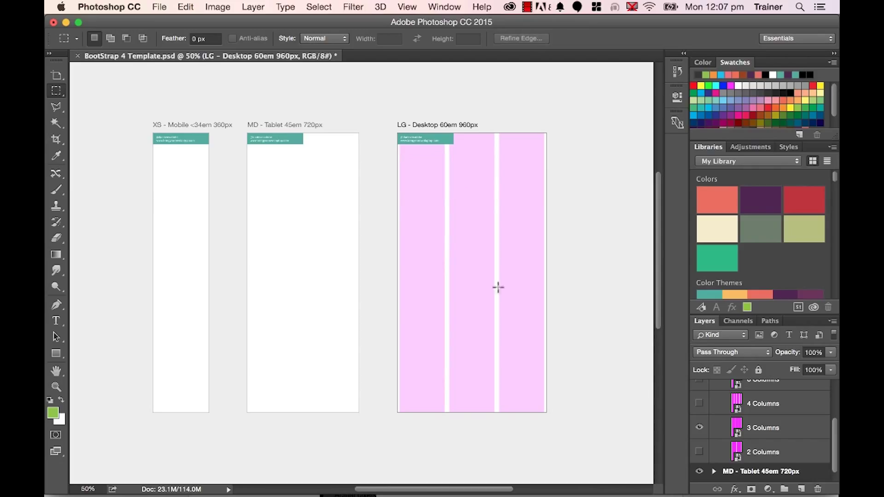
click(700, 428)
click(699, 404)
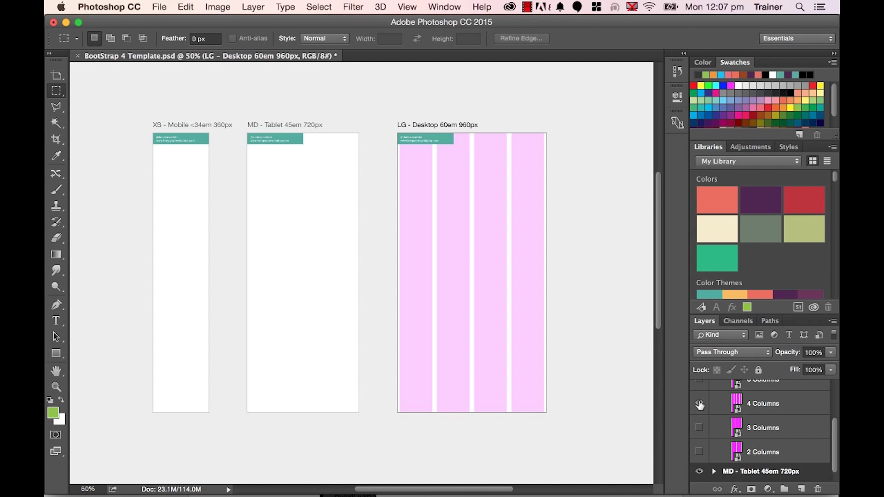